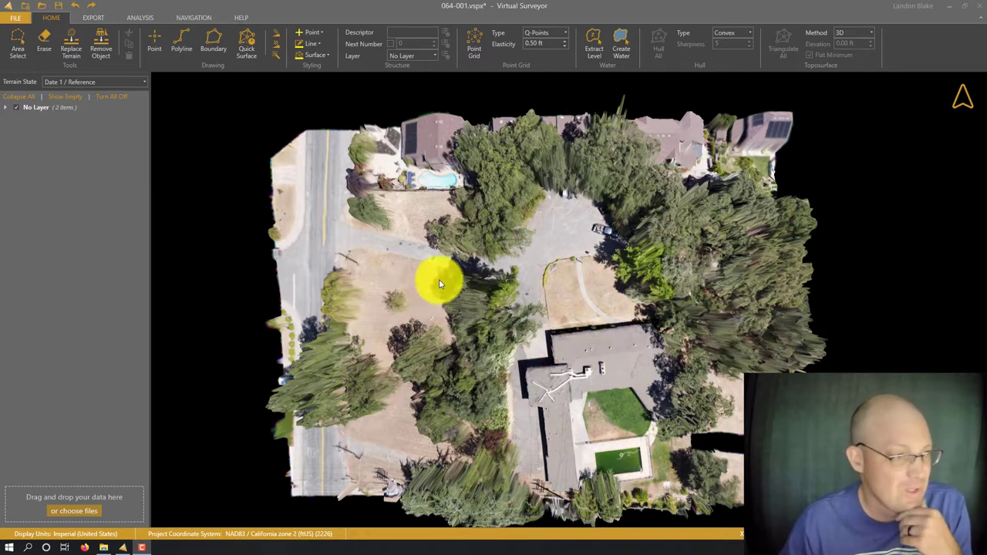
Orbit the terrain model and zoom in toward the driveway and street.
right_drag(411, 297, 523, 297)
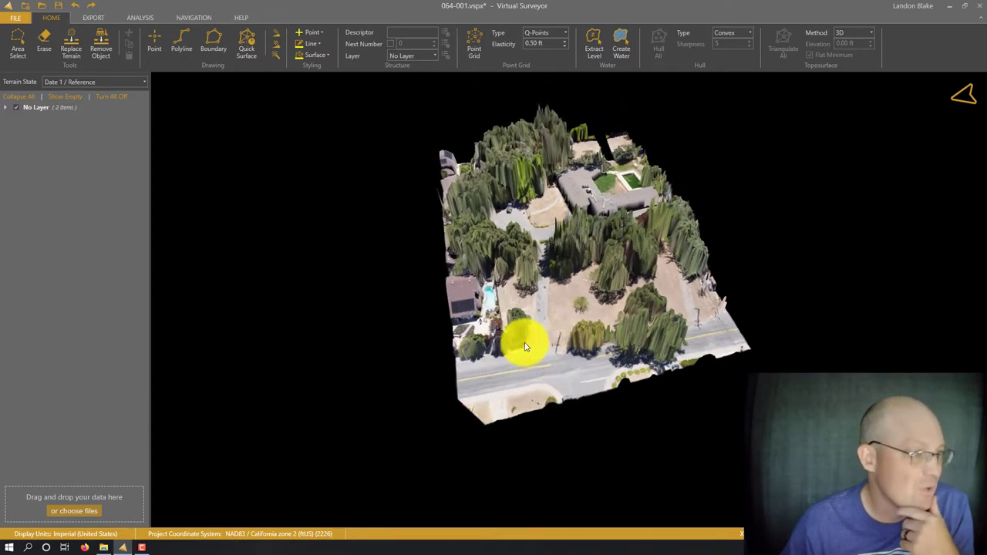
scroll(532, 340, up, 5)
scroll(552, 313, up, 5)
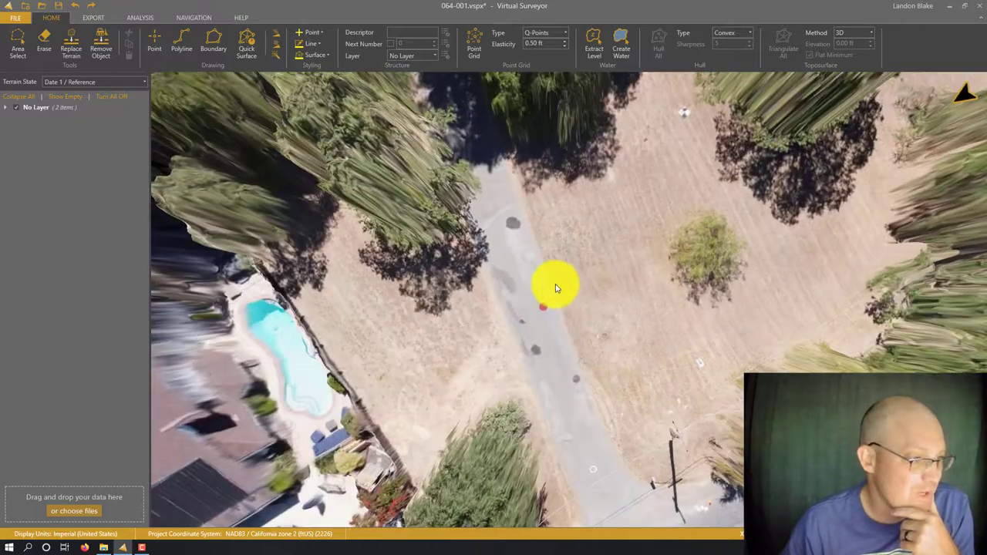
scroll(548, 293, down, 6)
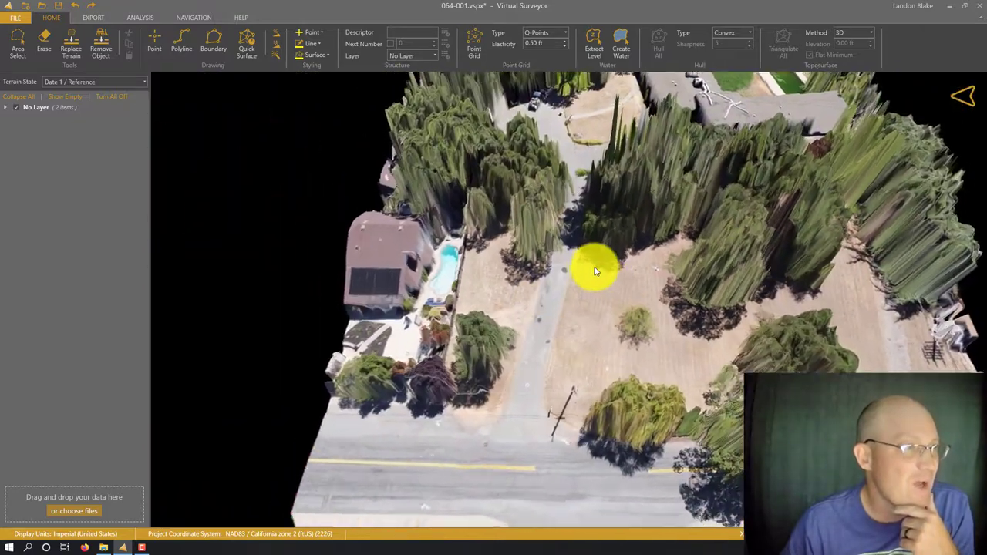
scroll(541, 369, up, 5)
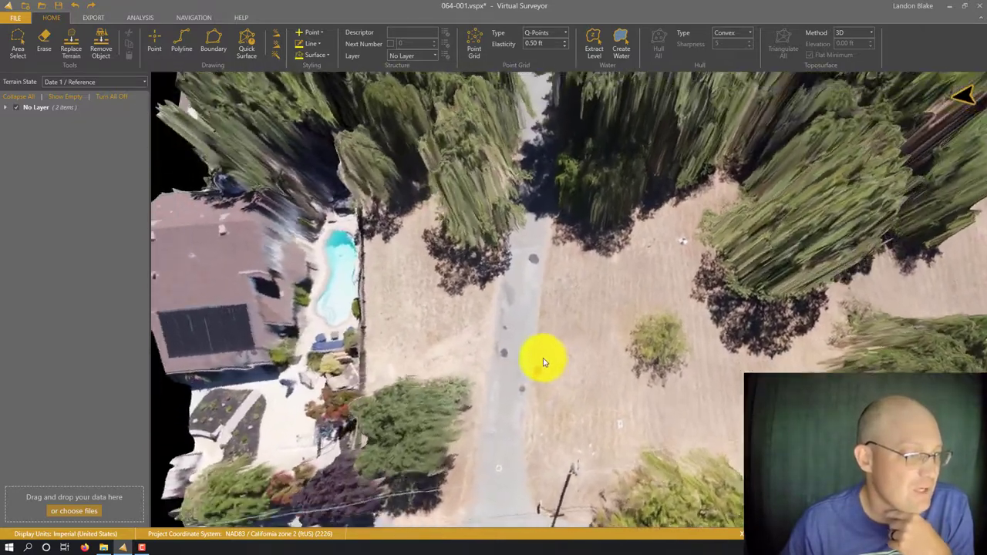
scroll(543, 363, down, 2)
scroll(535, 328, down, 6)
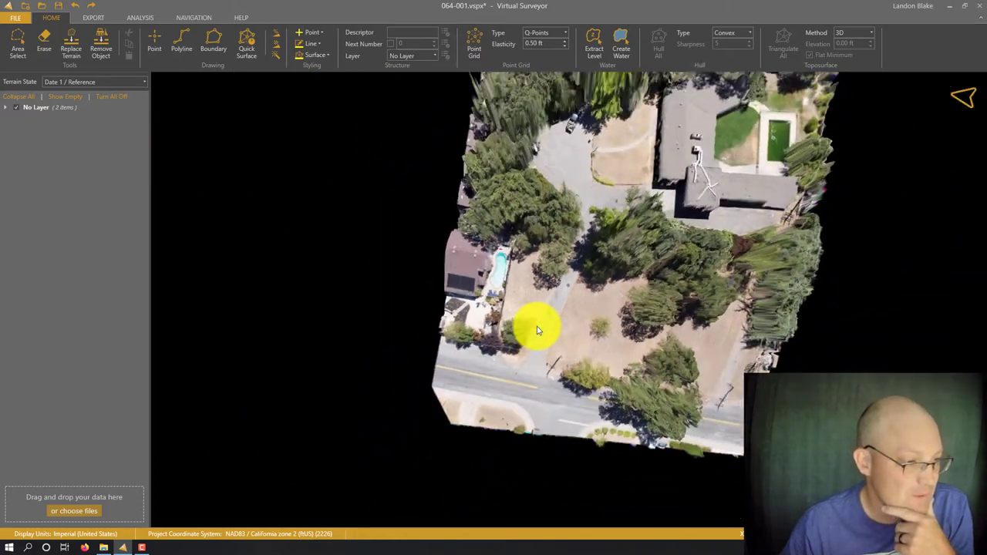
scroll(555, 347, up, 6)
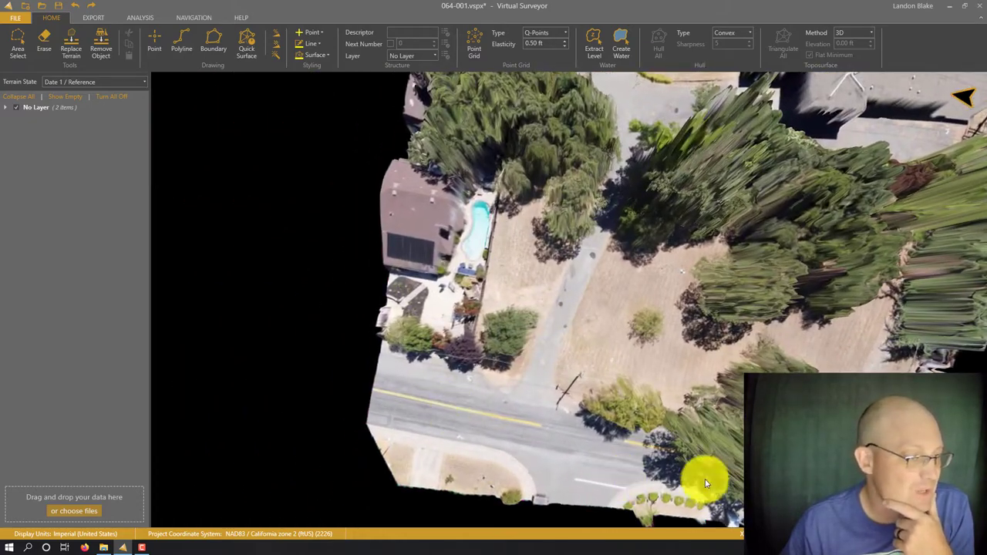
scroll(538, 489, up, 1)
scroll(543, 454, up, 5)
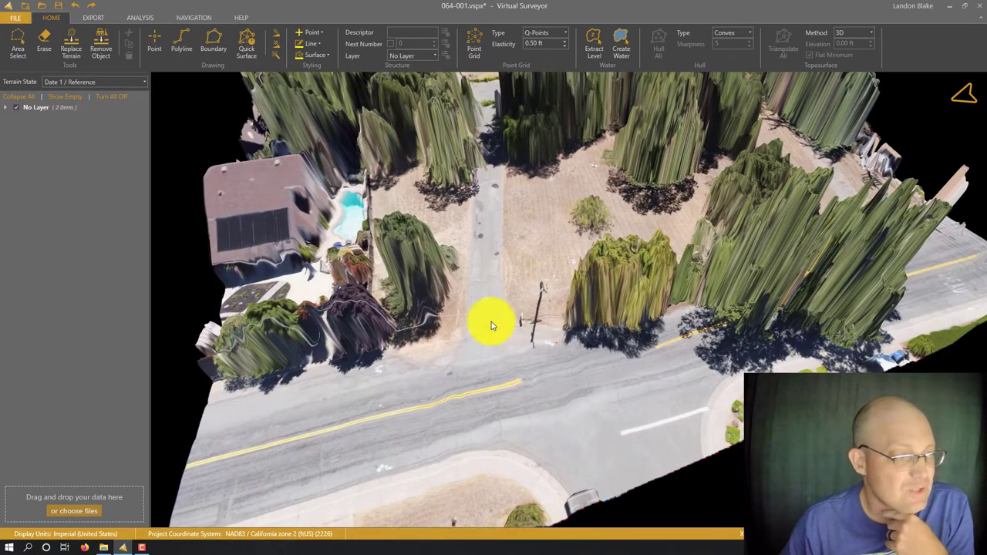
scroll(408, 454, up, 5)
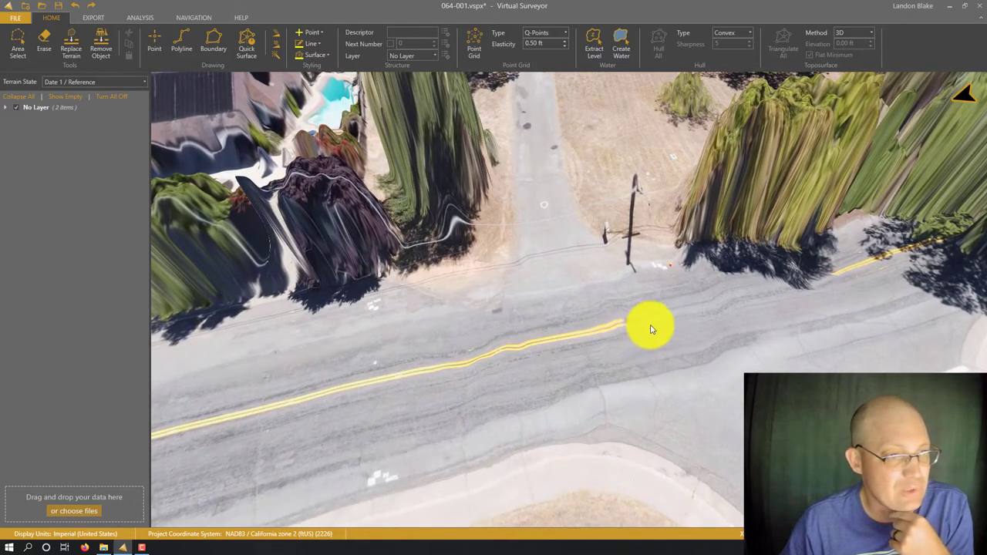
scroll(603, 347, down, 2)
scroll(603, 347, down, 5)
Tilt and orbit to an oblique side view of the driveway entrance.
right_drag(548, 310, 591, 154)
scroll(730, 465, up, 6)
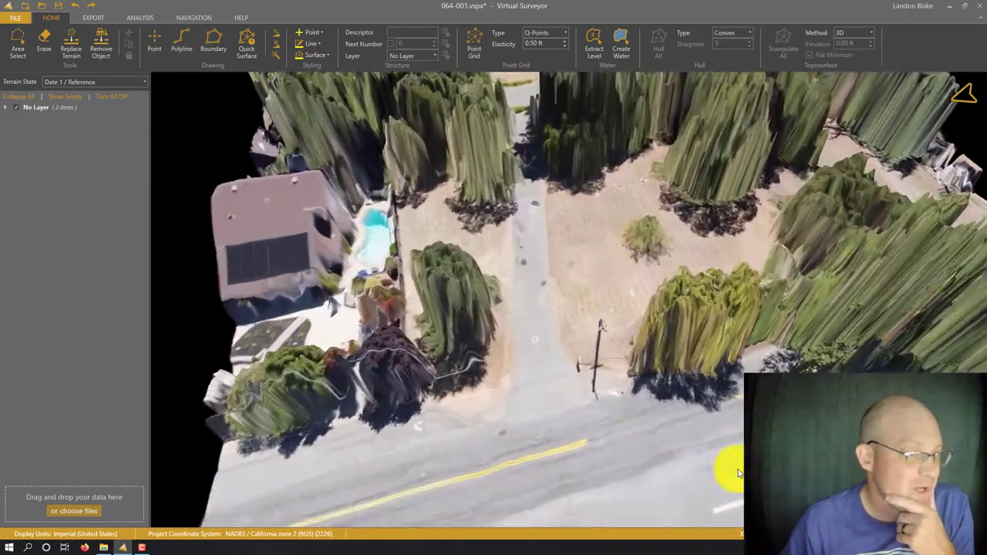
scroll(535, 293, up, 2)
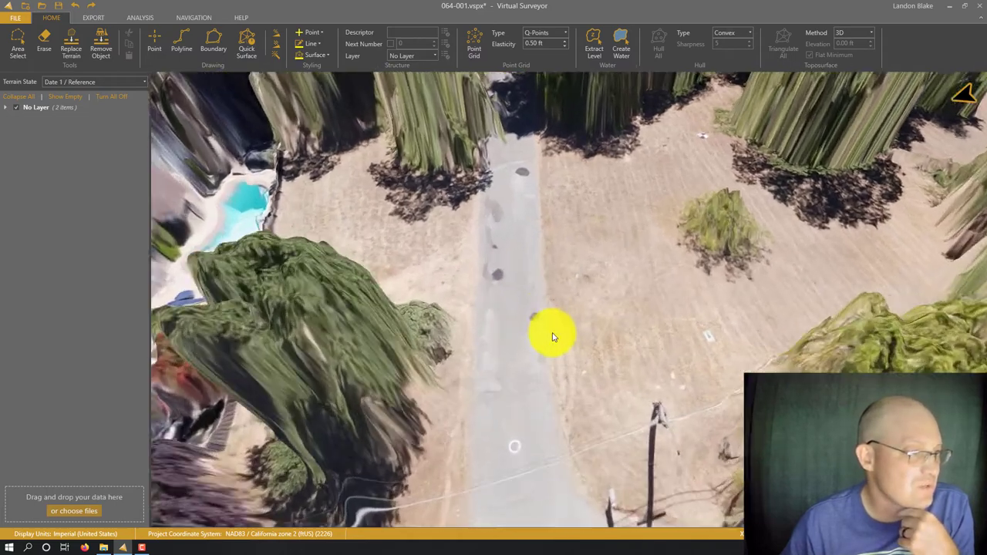
scroll(550, 331, down, 2)
mouse_move(571, 306)
right_down()
mouse_move(571, 288)
mouse_move(550, 305)
mouse_move(556, 297)
right_up()
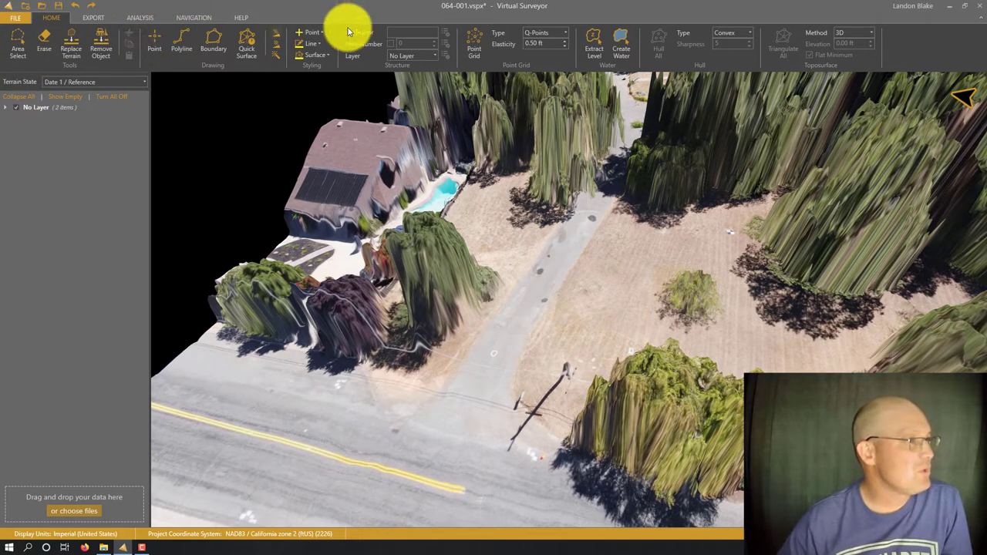
Create layer SURVEY-TOPO-LINES-3D-EDGE-OF-PAVEMENT as the current drawing layer and turn it on.
click(434, 56)
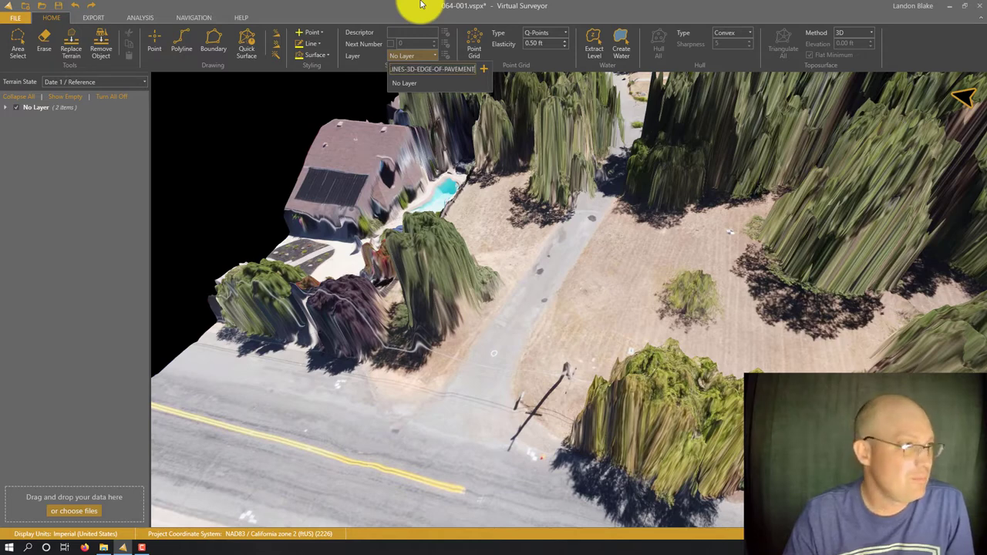
click(484, 68)
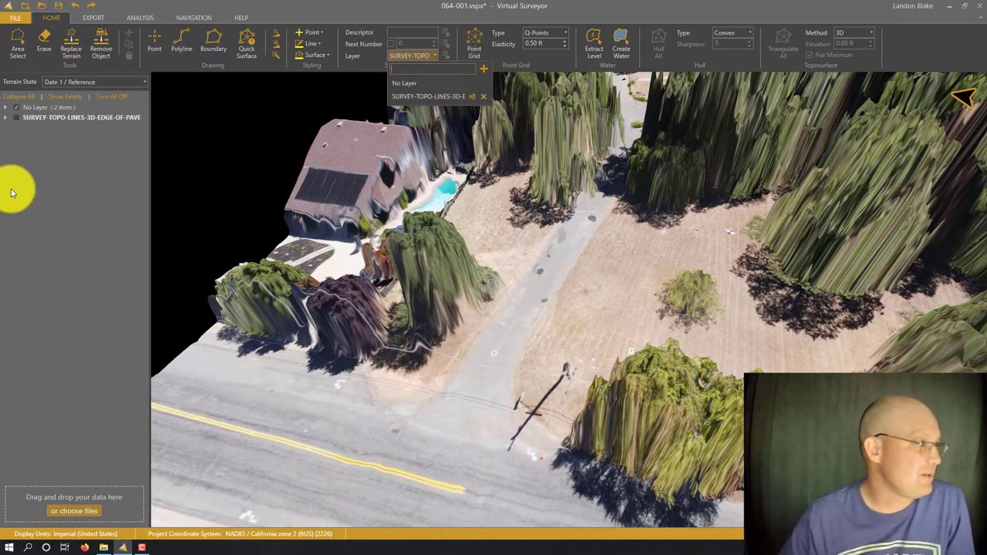
click(50, 118)
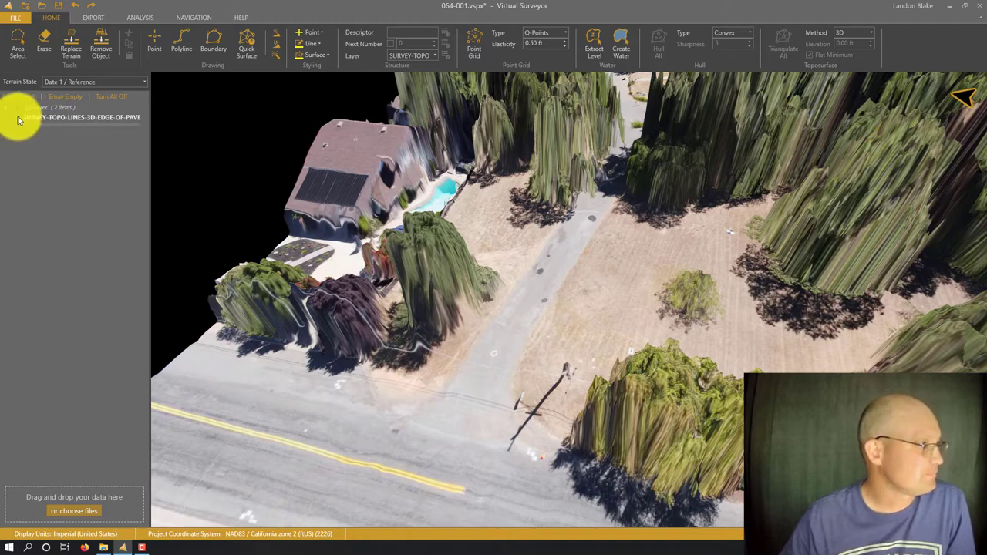
click(19, 112)
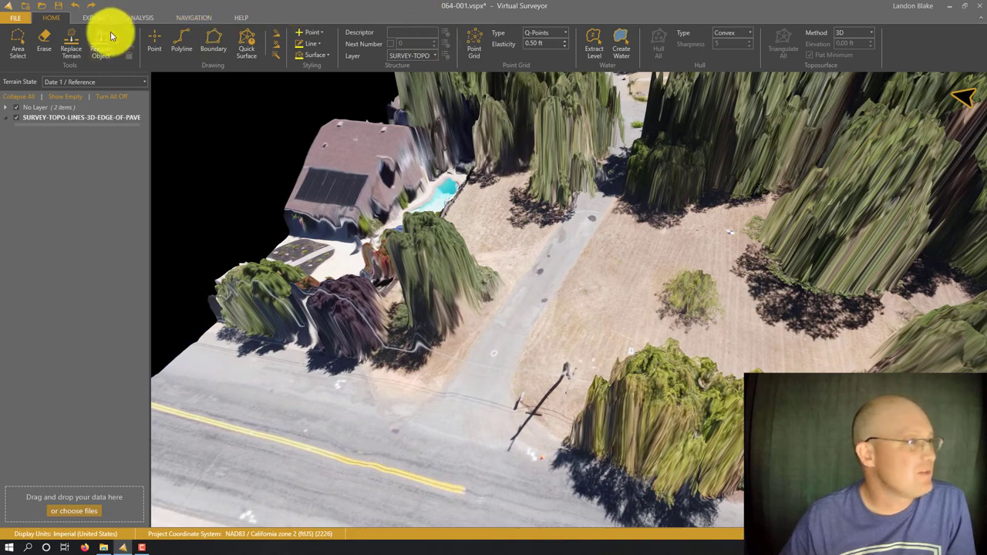
Start a 3D polyline where the driveway meets the street, placing vertices along its edge.
click(183, 41)
scroll(441, 401, up, 5)
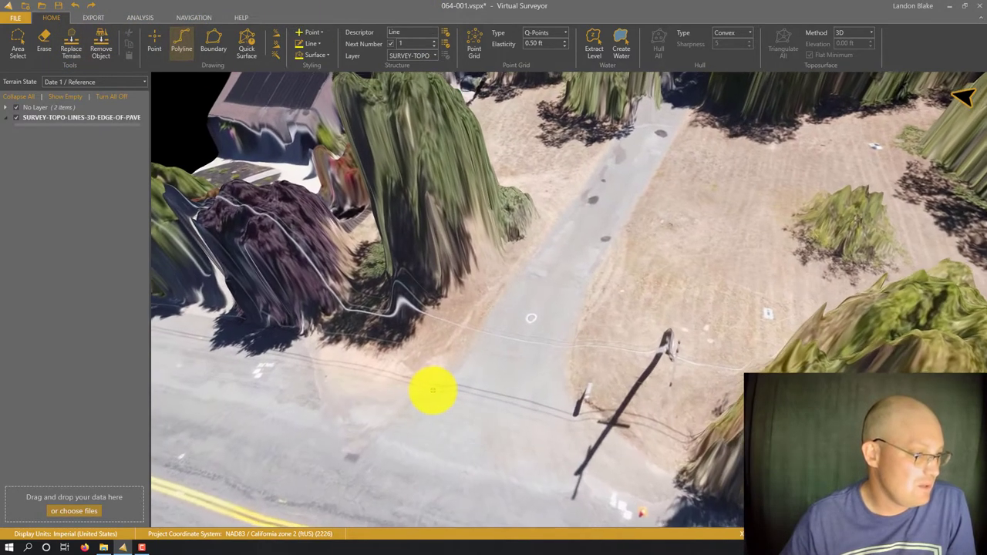
scroll(396, 401, up, 2)
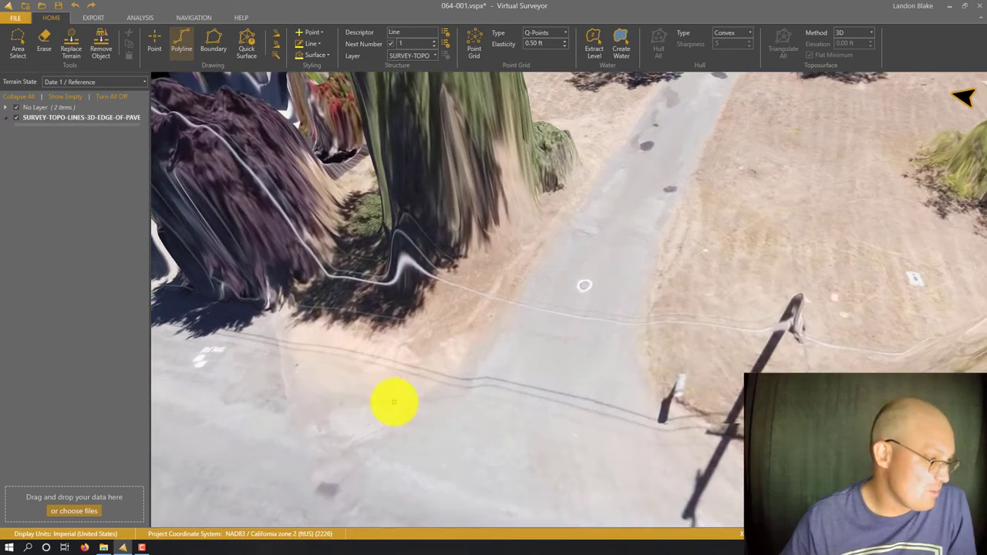
click(410, 395)
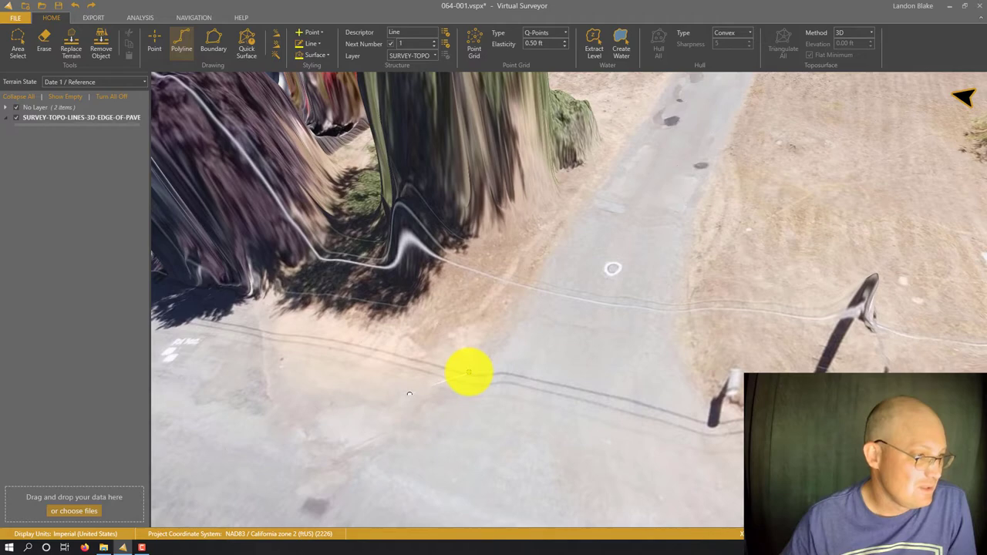
click(469, 372)
click(523, 284)
Extend the polyline farther up the driveway edge and finish Line #1 at 82.83 ft.
scroll(580, 267, down, 2)
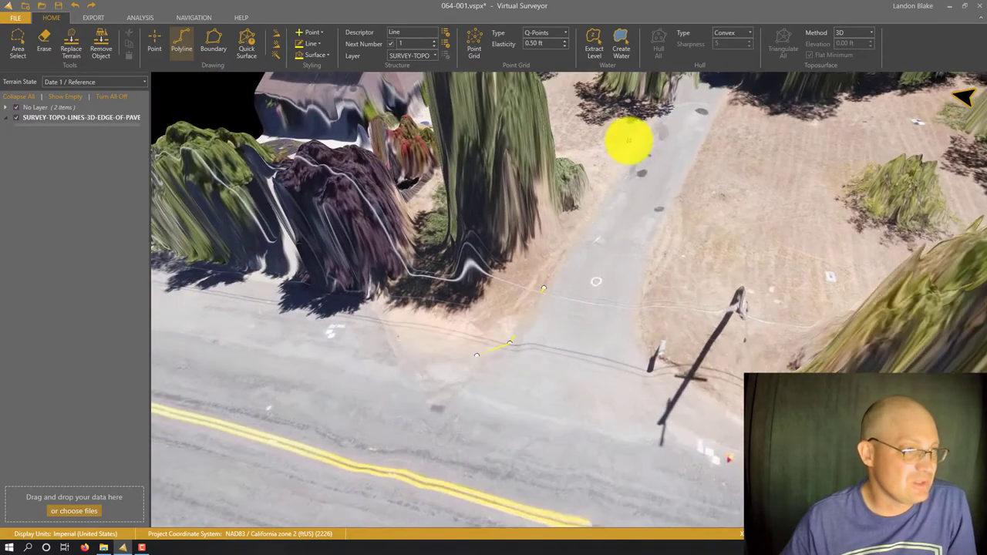
scroll(628, 141, up, 3)
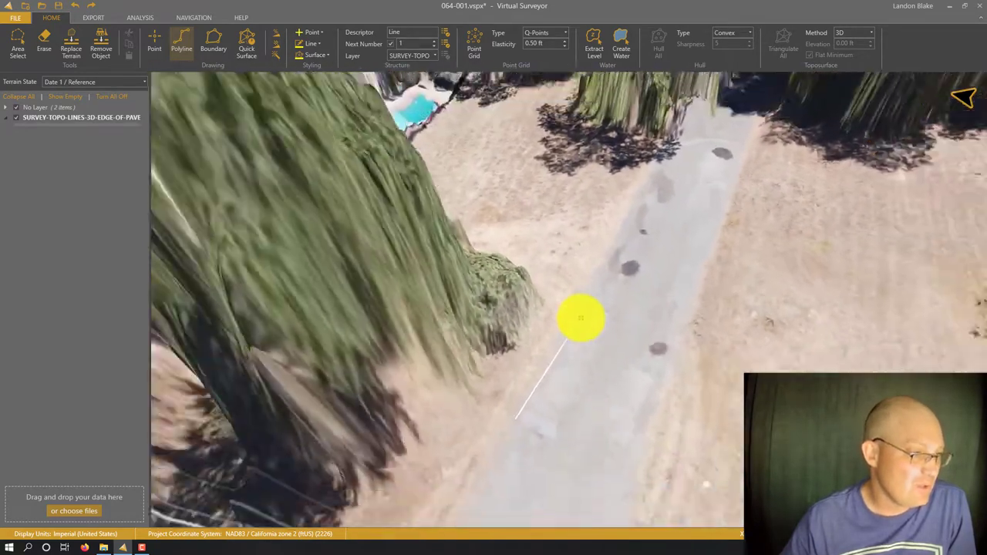
scroll(574, 321, down, 1)
click(557, 327)
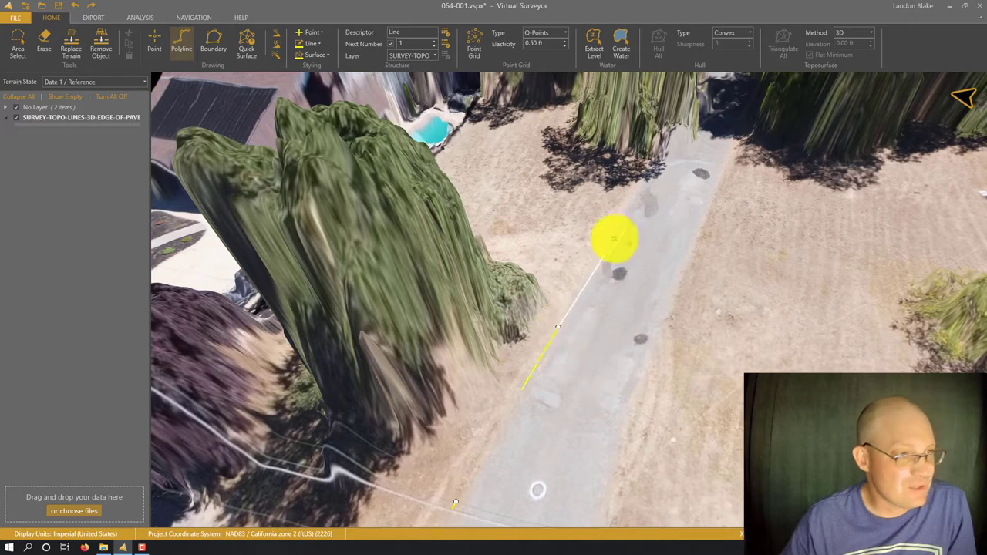
scroll(645, 192, up, 2)
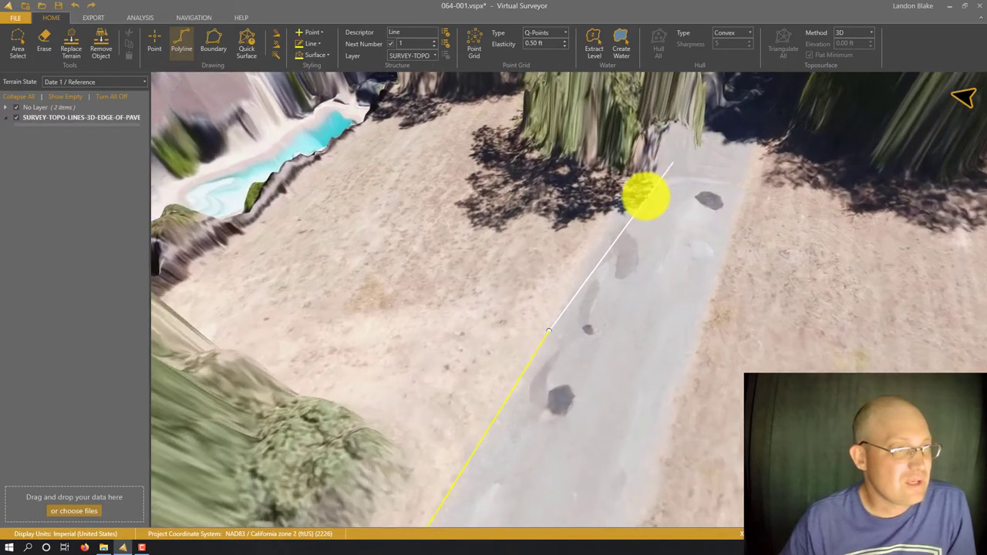
scroll(628, 196, up, 3)
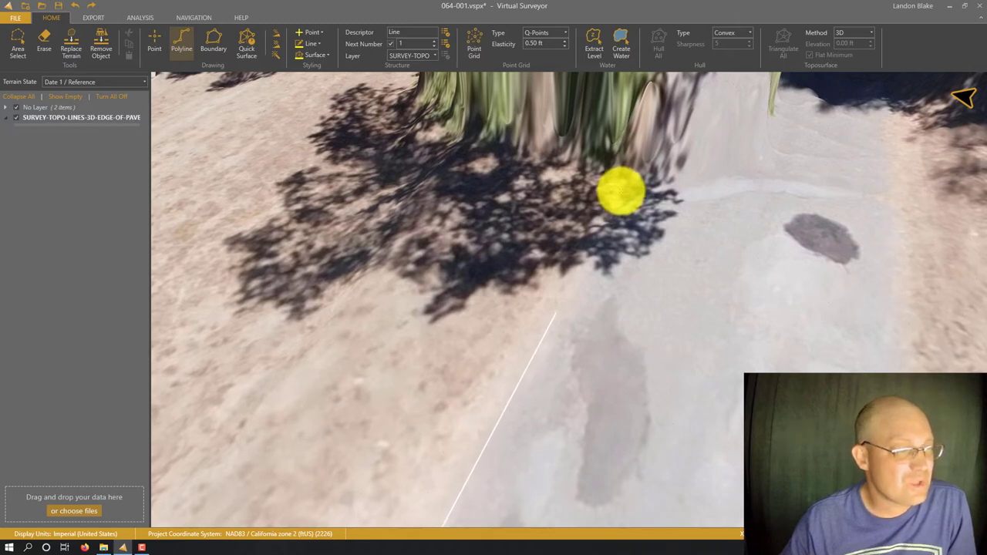
right_click(637, 214)
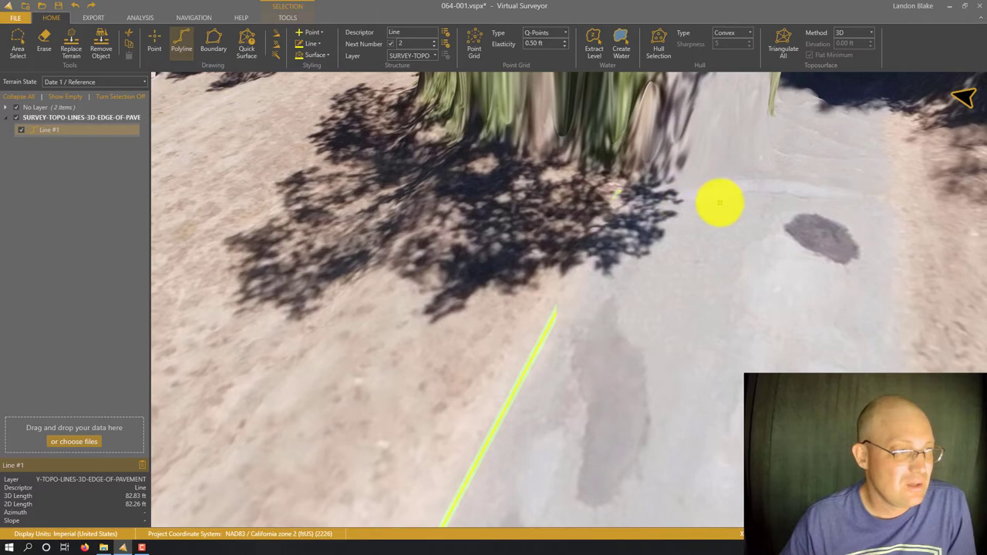
scroll(719, 203, down, 6)
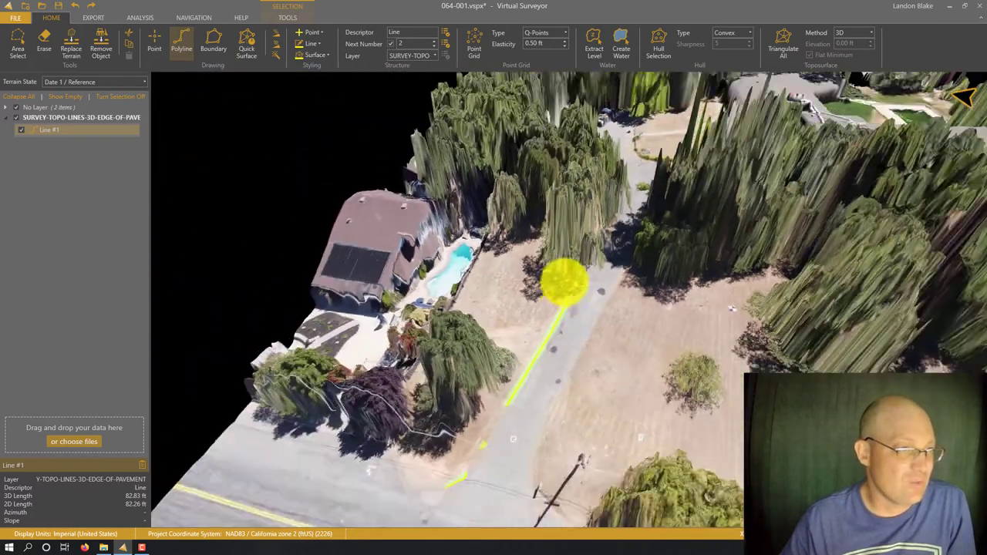
Trace Line #2 up the first driveway's right edge from the street, 98.02 ft in 3D.
scroll(533, 462, up, 5)
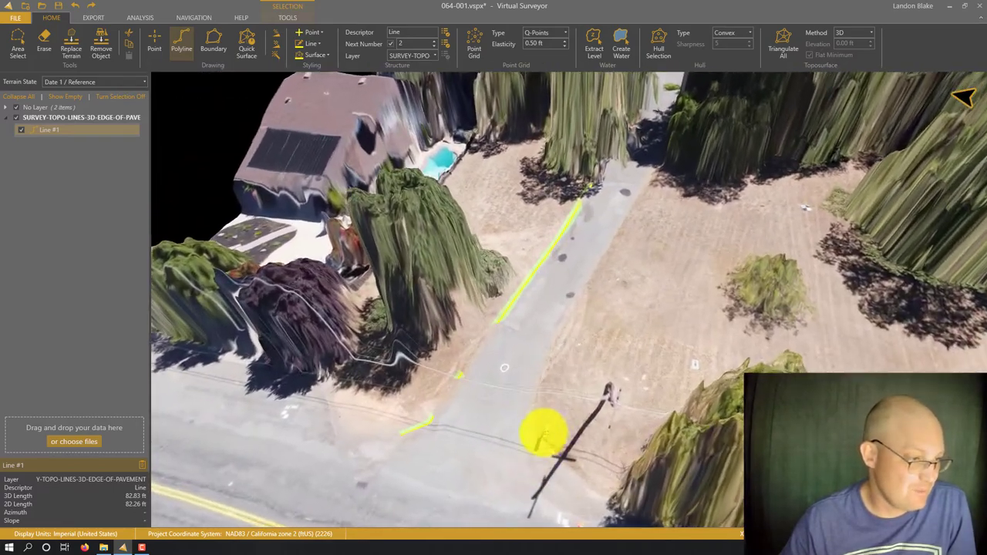
scroll(535, 497, up, 4)
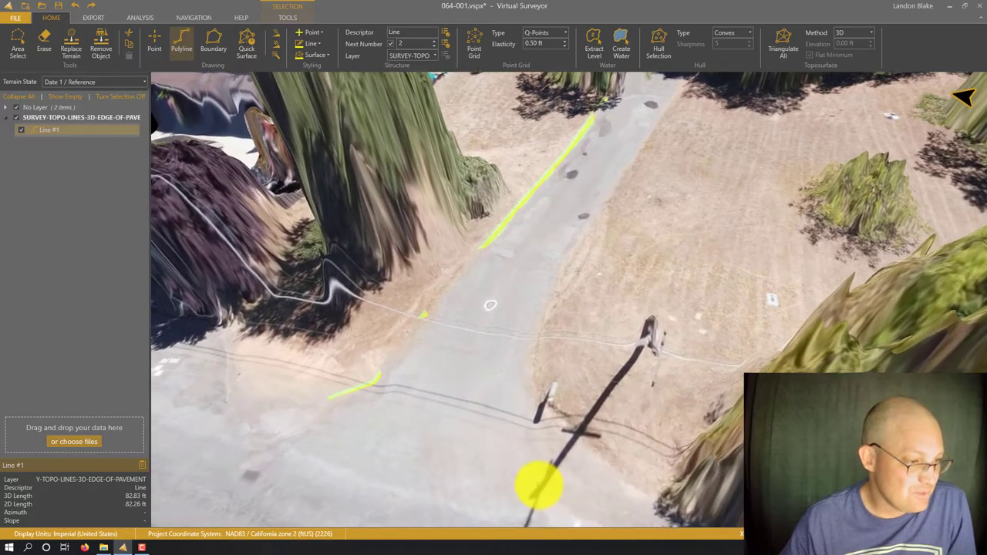
click(537, 484)
click(527, 406)
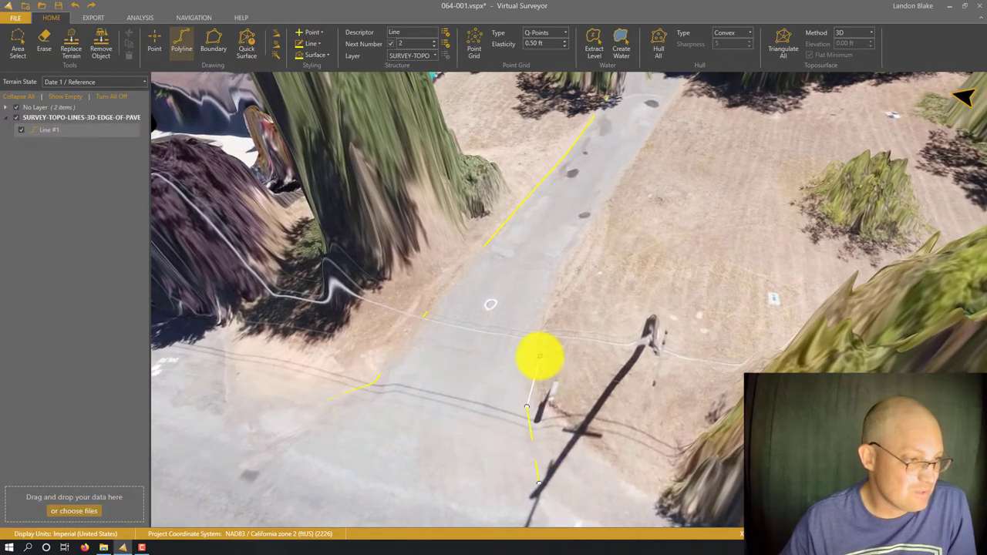
click(532, 354)
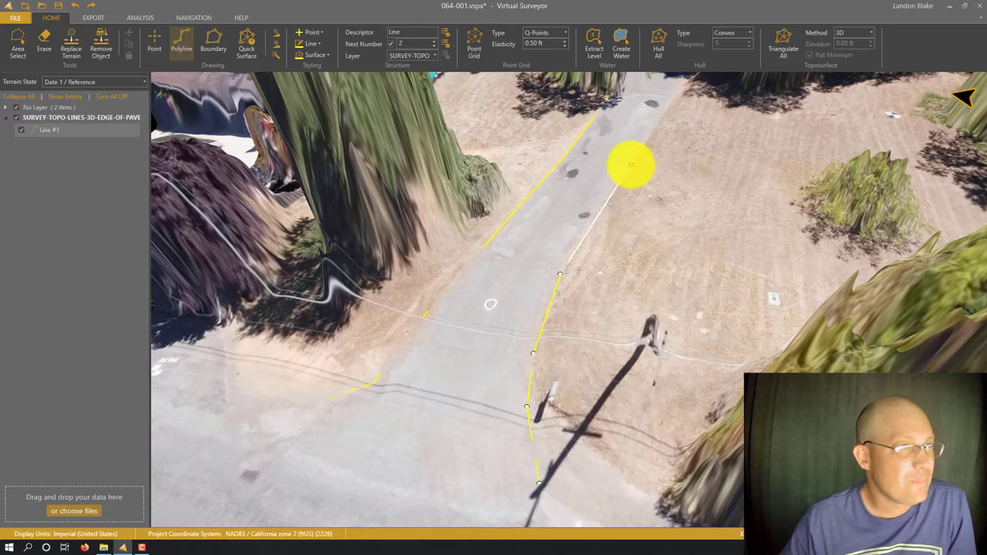
scroll(674, 96, up, 4)
click(677, 99)
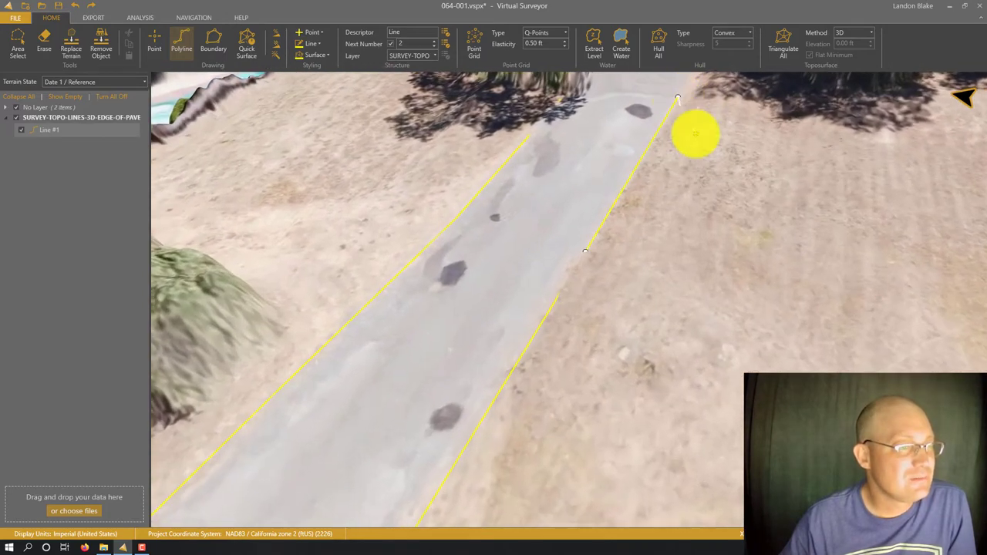
scroll(696, 135, up, 6)
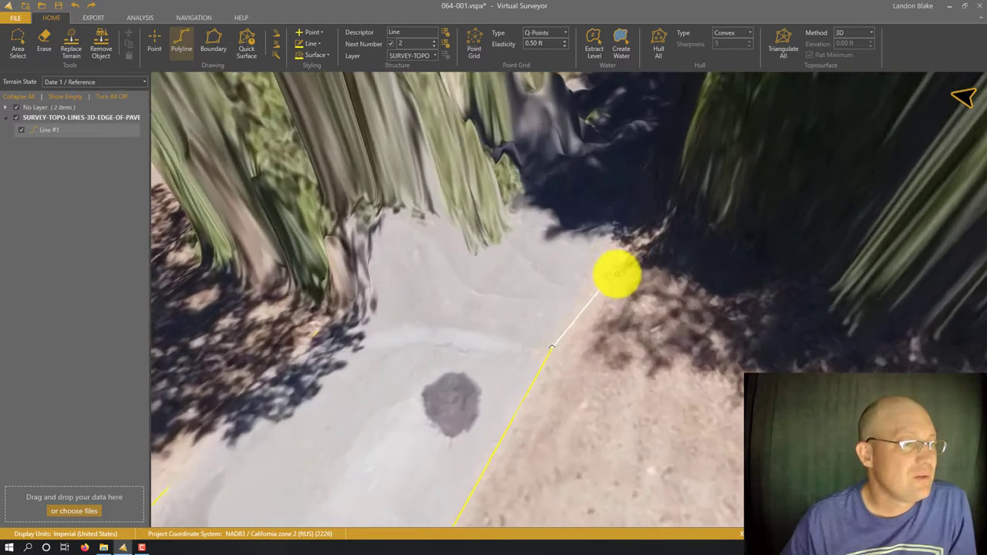
scroll(616, 274, up, 2)
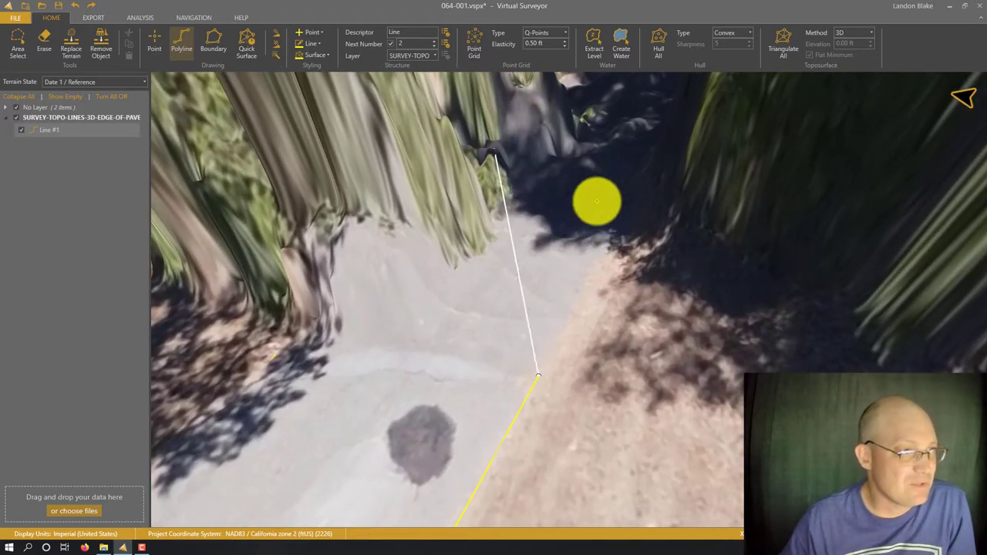
double_click(617, 257)
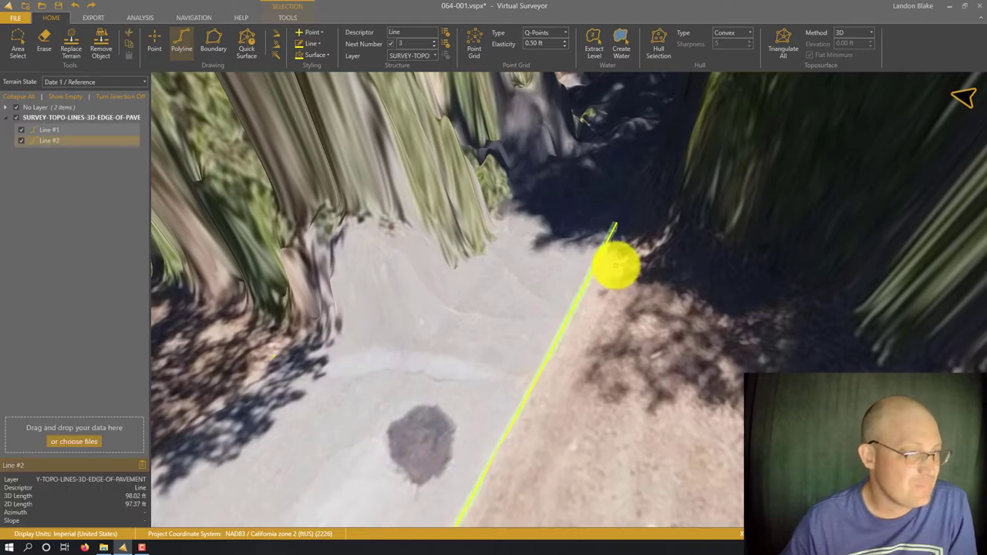
scroll(617, 257, down, 6)
Trace Line #3 up the second driveway's left edge from the street, 83.37 ft in 3D.
scroll(655, 149, down, 3)
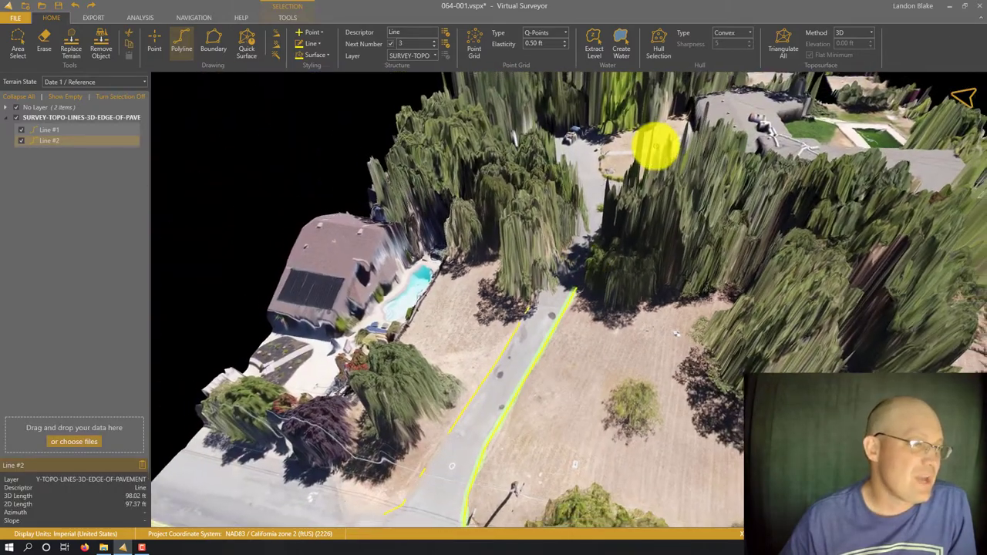
scroll(637, 300, down, 3)
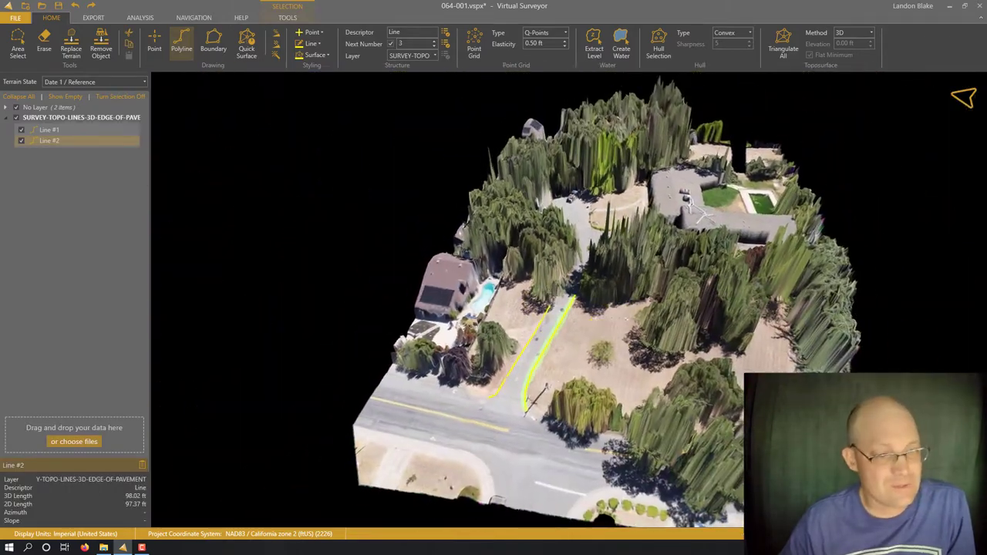
scroll(540, 385, up, 5)
drag(818, 362, 632, 476)
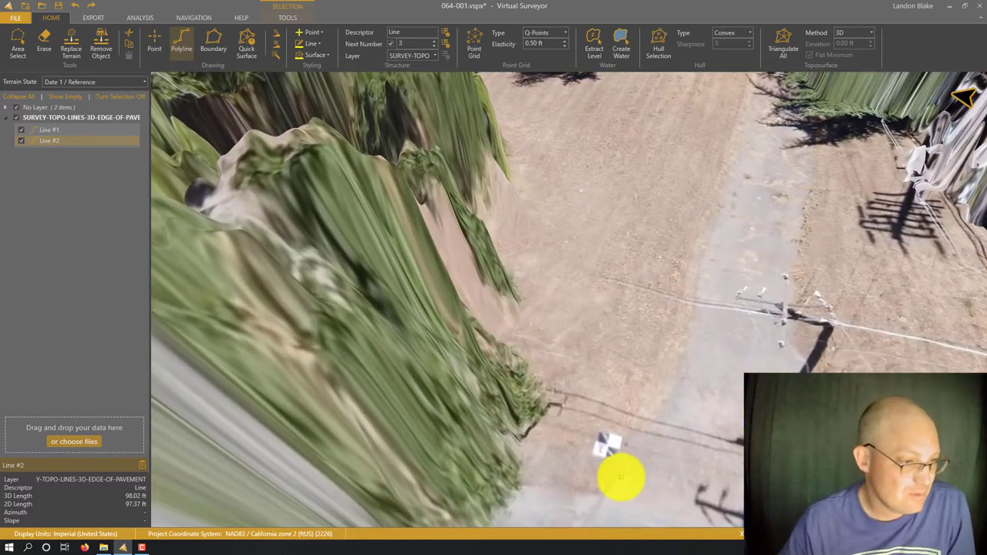
click(606, 490)
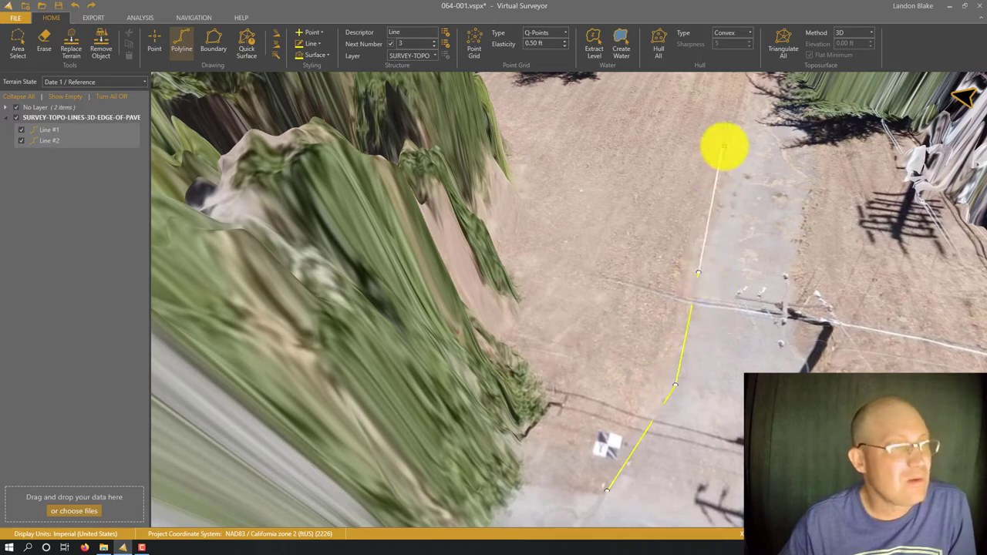
scroll(734, 164, up, 5)
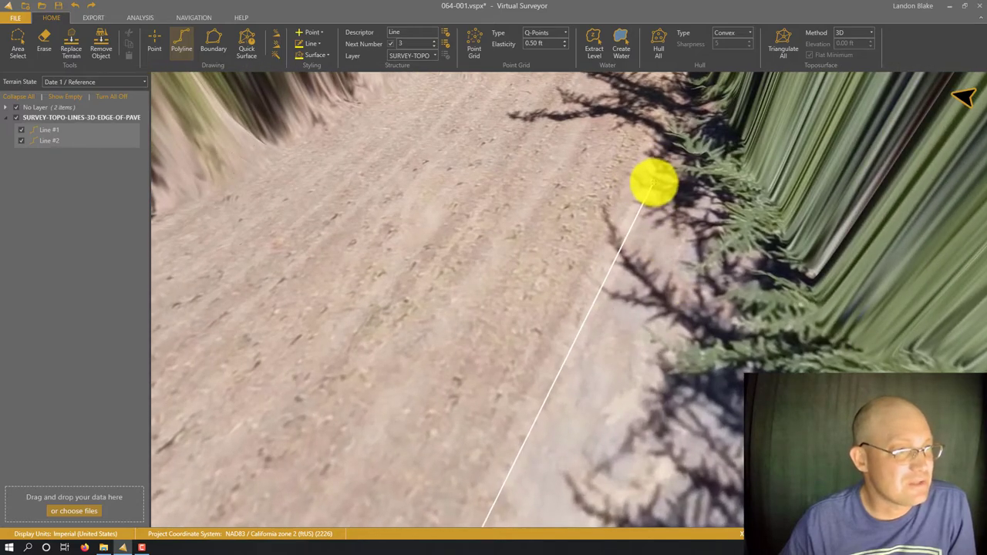
scroll(654, 182, down, 5)
double_click(606, 247)
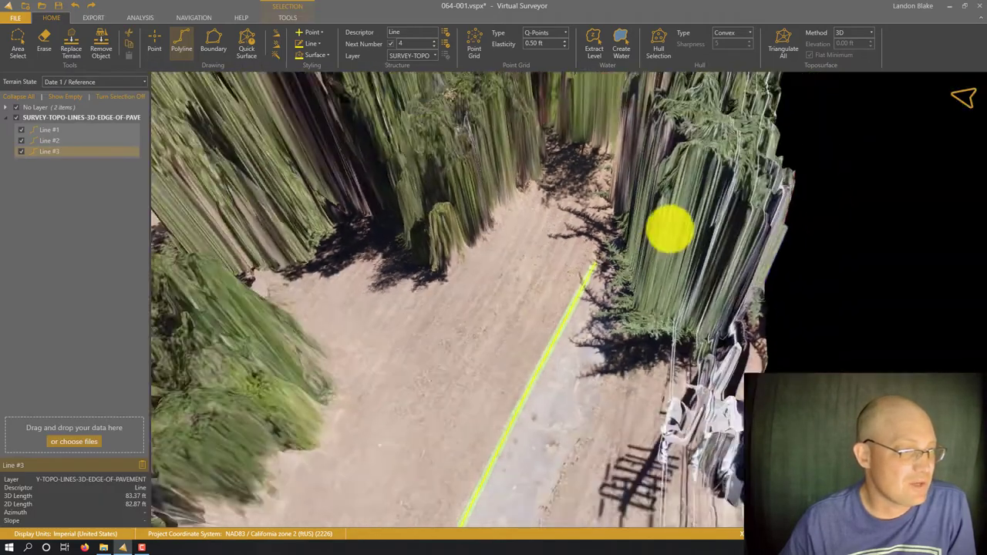
Trace Line #4 along the second driveway's right edge, 51.70 ft in 3D.
scroll(527, 465, up, 3)
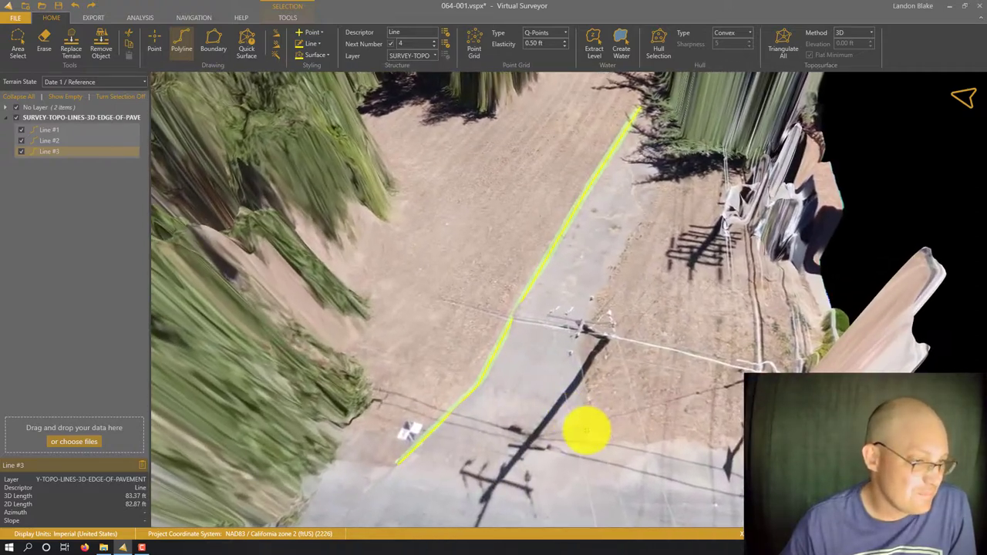
click(586, 428)
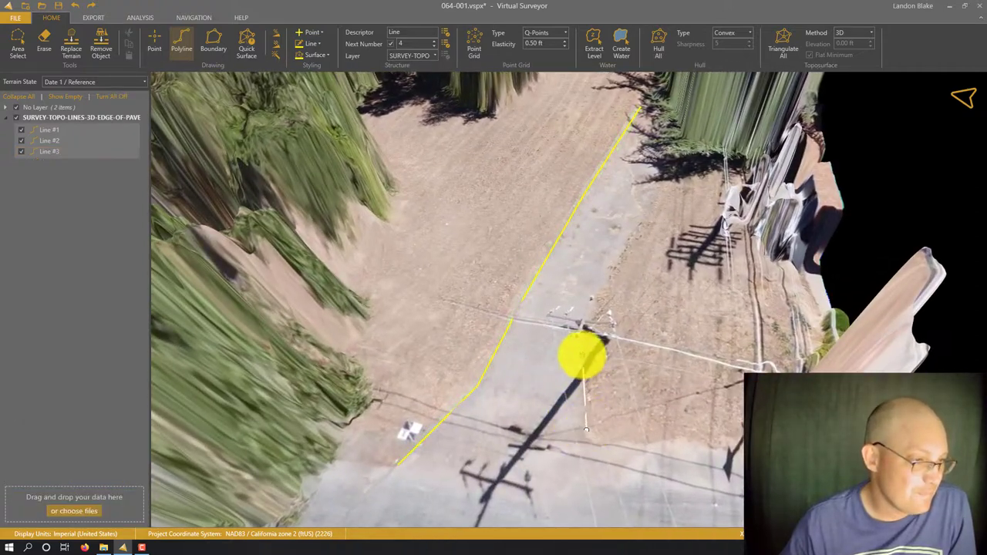
click(579, 342)
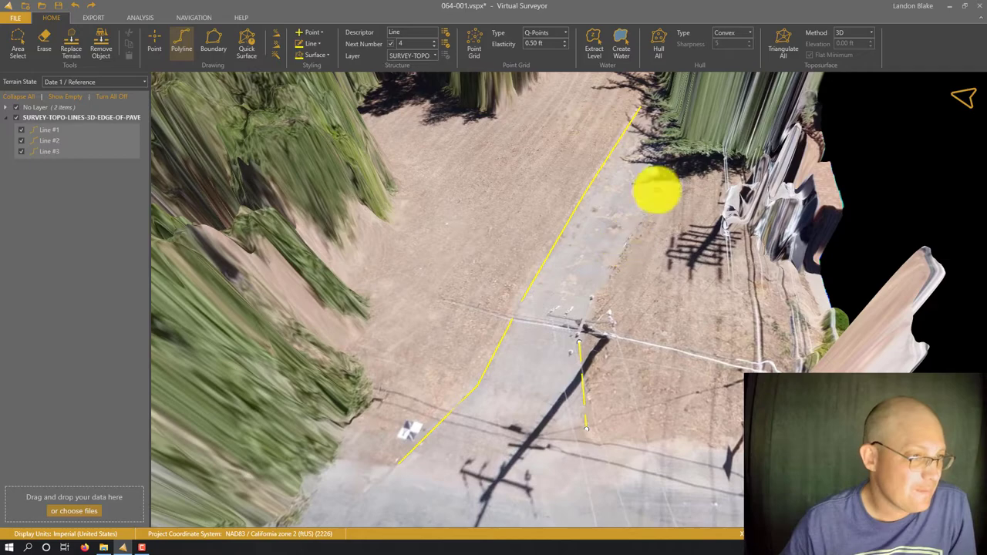
scroll(664, 169, up, 4)
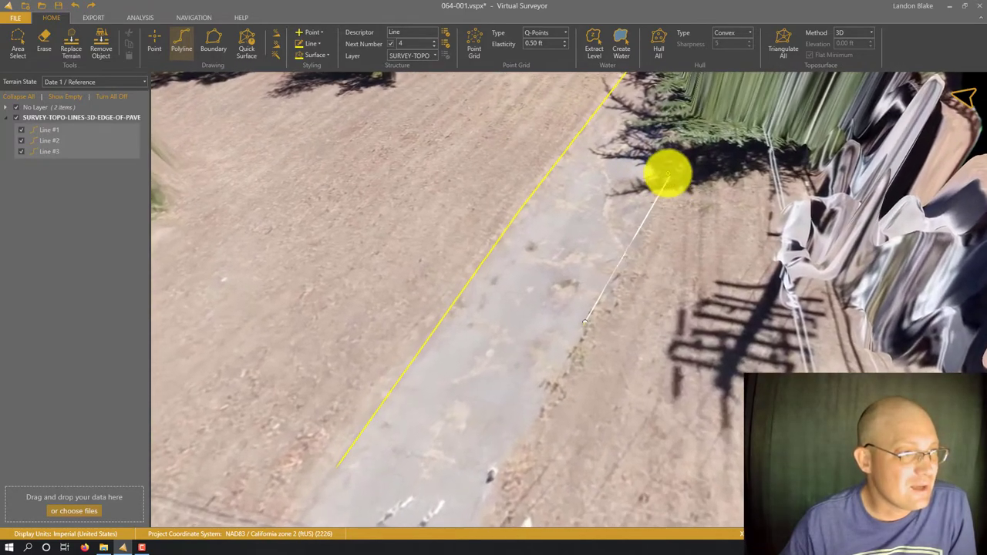
double_click(665, 170)
scroll(606, 276, down, 8)
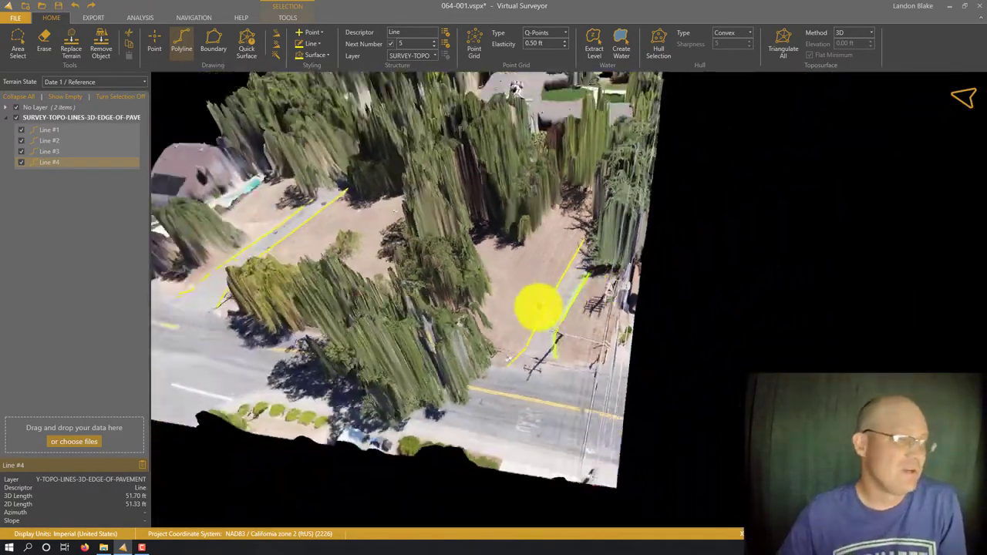
Orbit and zoom around the site to review both edged driveways.
right_drag(538, 307, 663, 330)
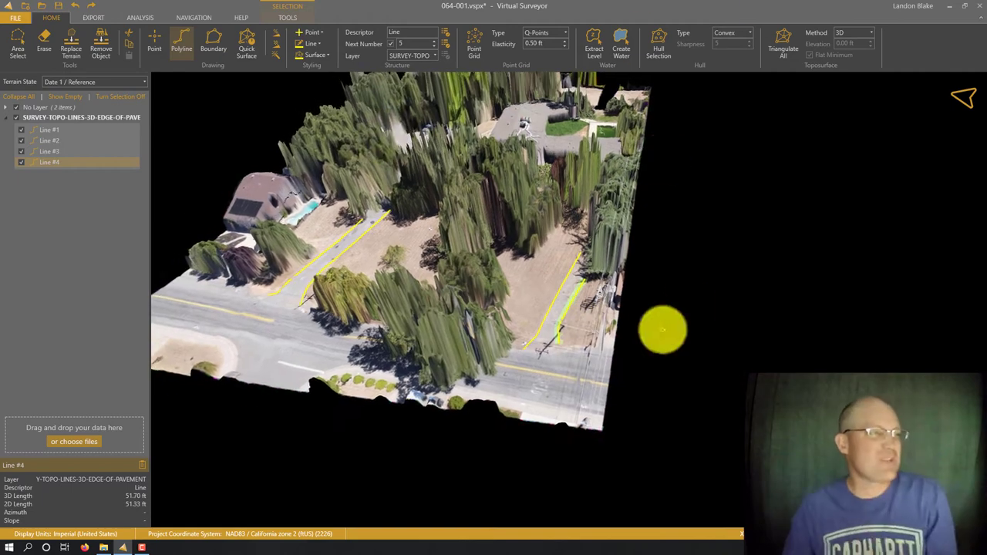
right_drag(425, 89, 455, 99)
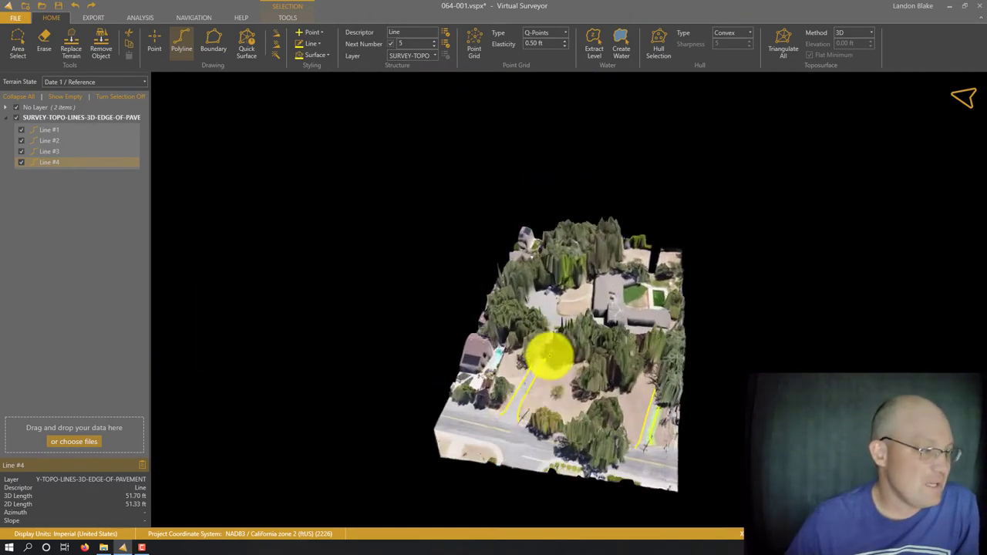
scroll(549, 355, up, 3)
right_drag(566, 365, 769, 247)
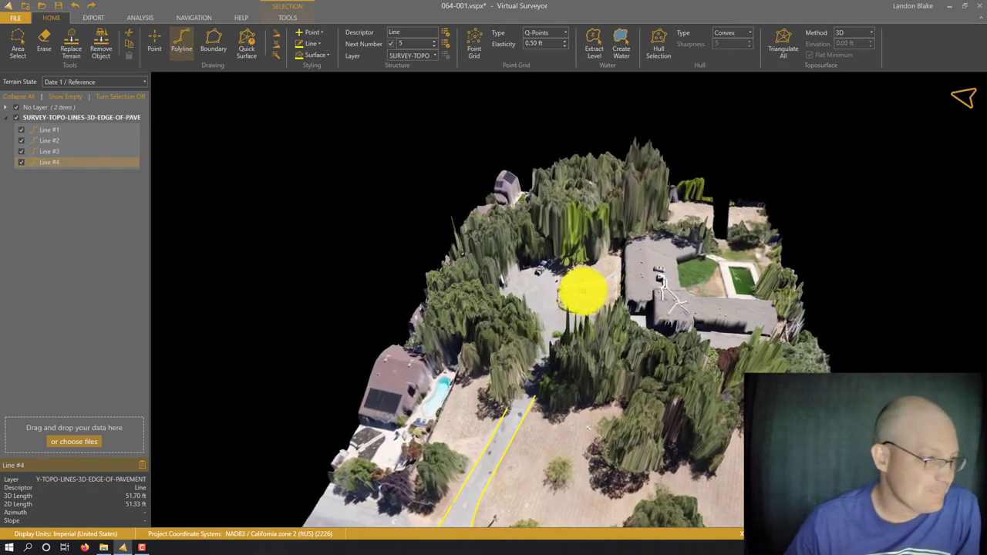
scroll(583, 290, up, 8)
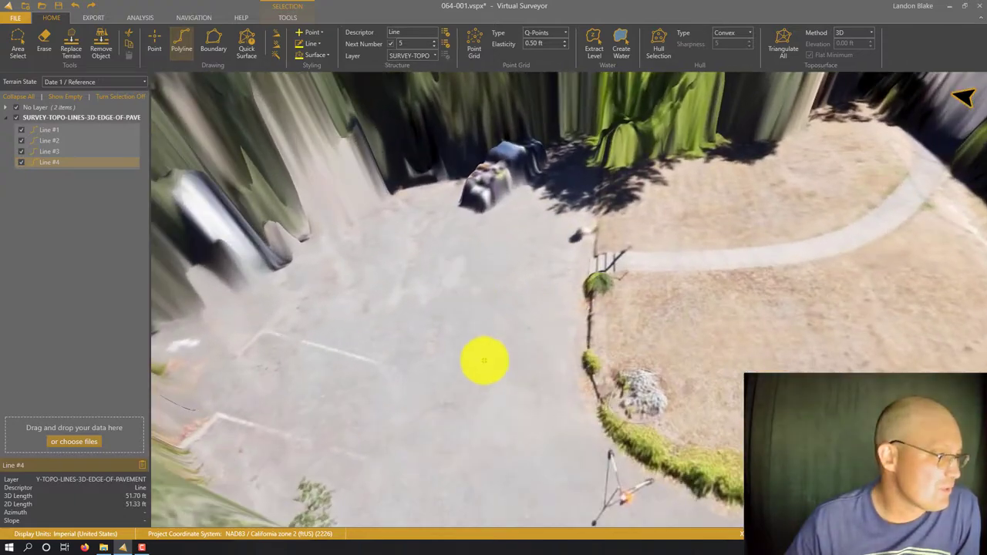